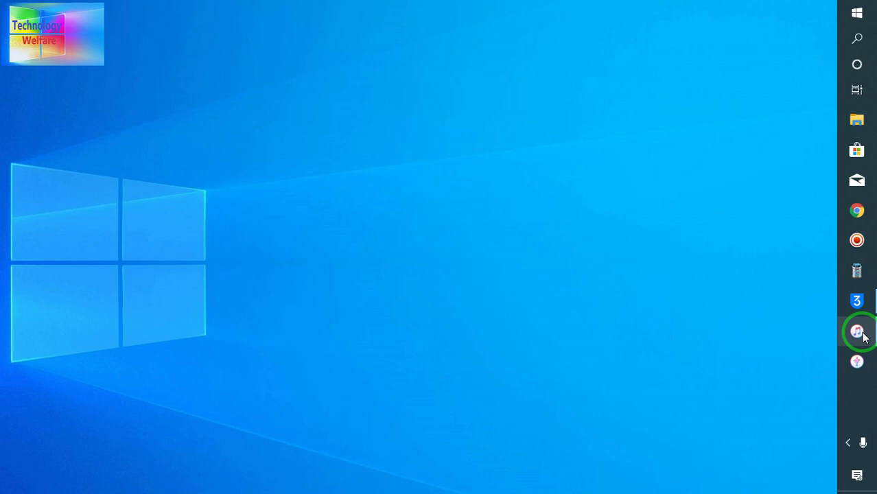
Step: Show iTunes with the iPhone 8 device page and the iCloud for Windows prompt, minimizing 3uTools
{"action": "left_click", "coordinate": [863, 336]}
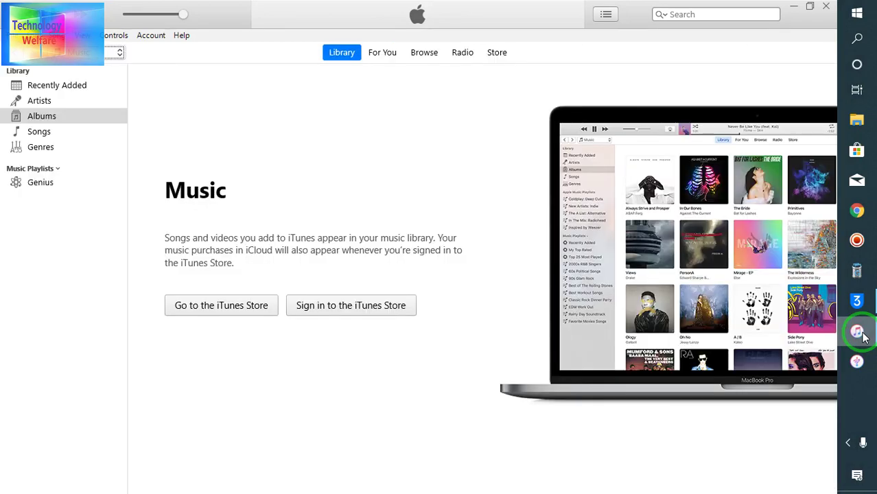
{"action": "left_click", "coordinate": [857, 333]}
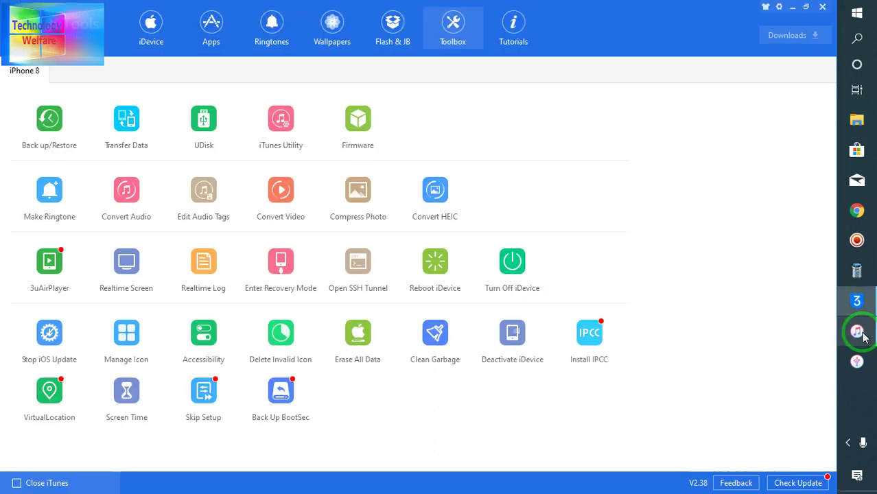
{"action": "left_click", "coordinate": [793, 10]}
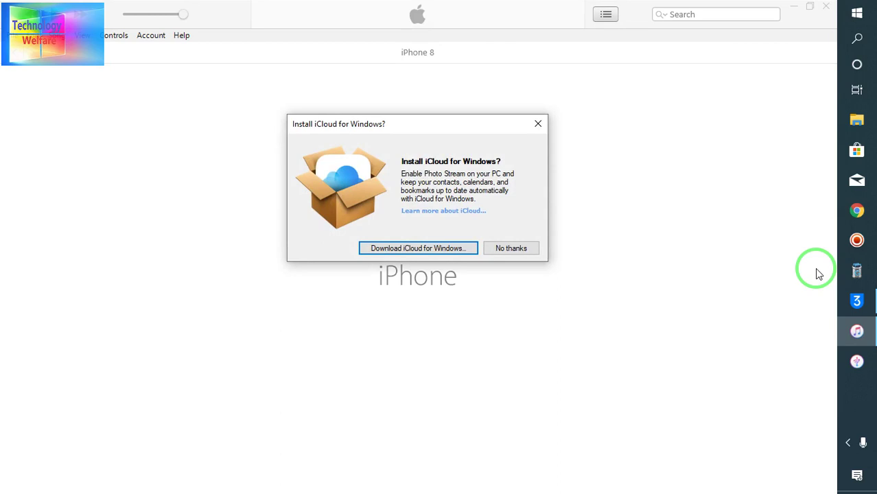
Step: Close the iCloud for Windows offer and focus the Activation Lock password field
{"action": "left_click", "coordinate": [539, 125]}
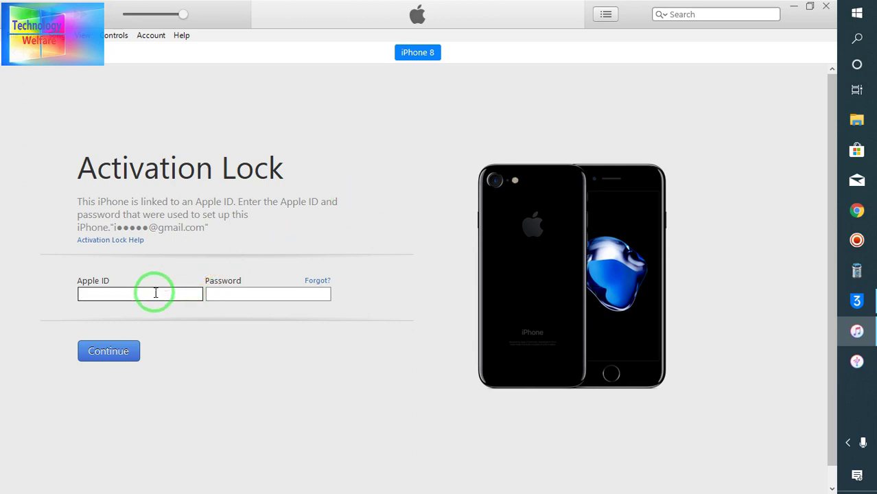
{"action": "left_click", "coordinate": [241, 292]}
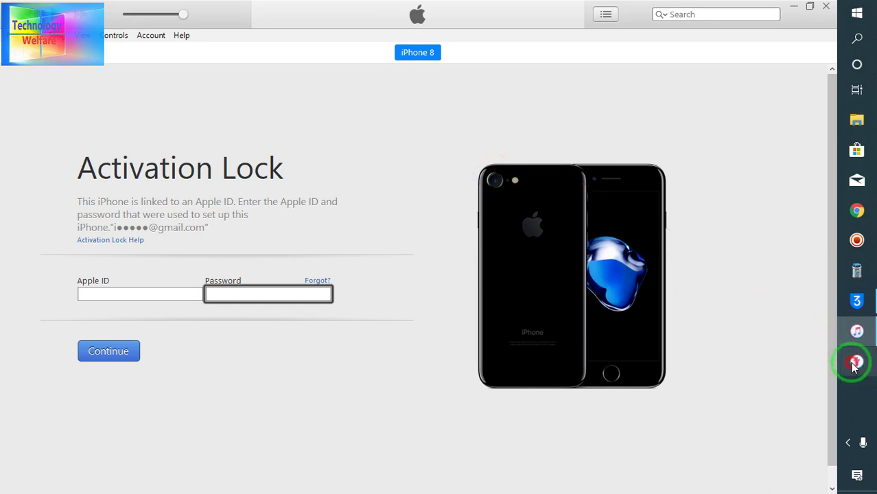
Step: Switch from iTunes to iMazing showing the iPhone 8 and its licence prompt
{"action": "left_click", "coordinate": [855, 362]}
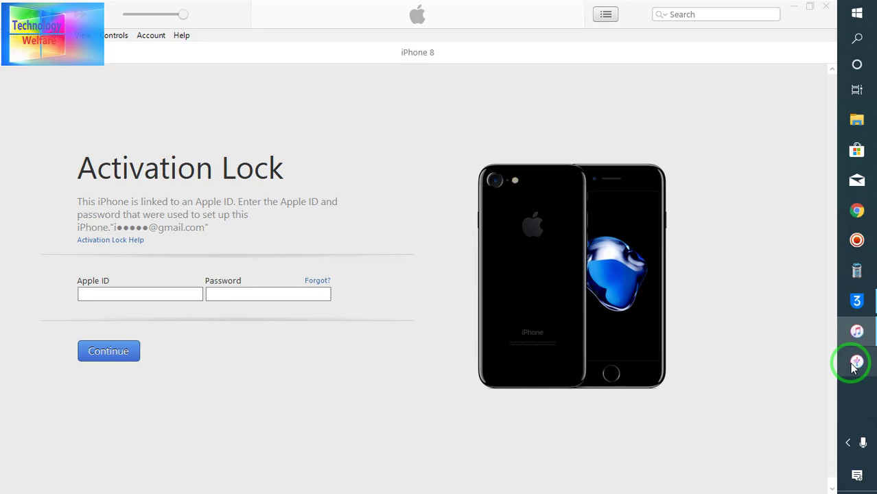
{"action": "left_click", "coordinate": [856, 362]}
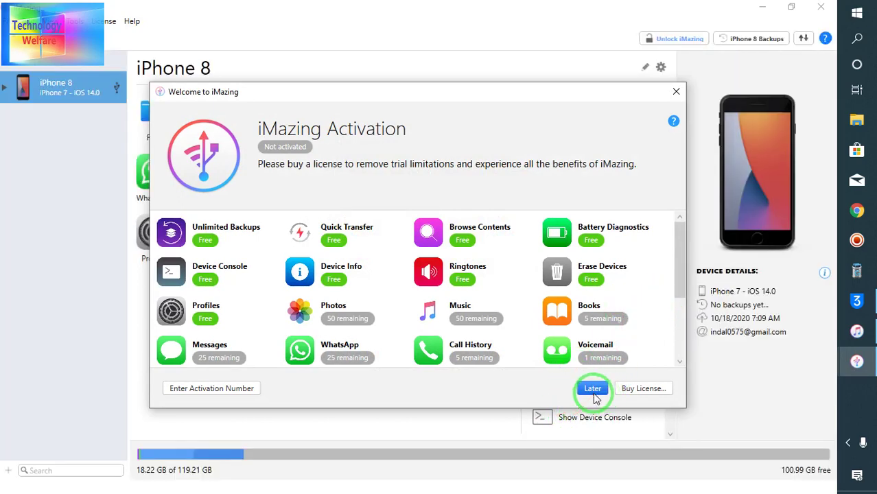
Step: Postpone iMazing activation with Later and open the iPhone 8 device console maximized
{"action": "left_click", "coordinate": [593, 393]}
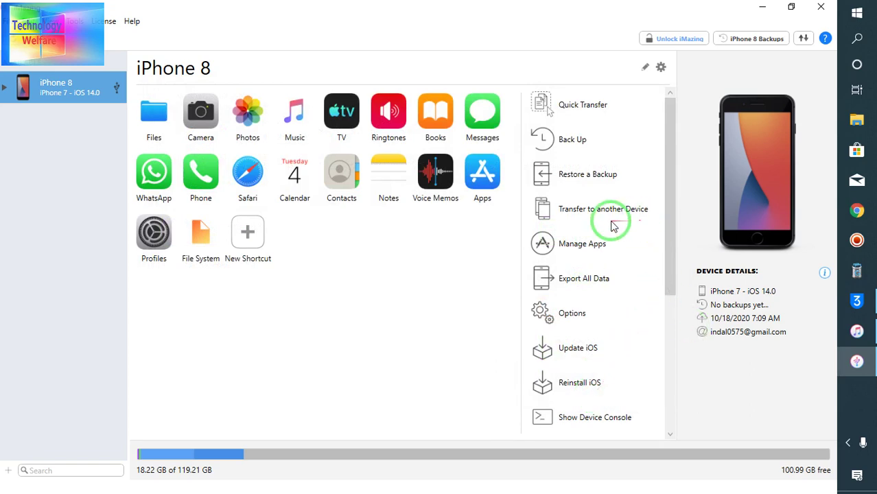
{"action": "left_click", "coordinate": [594, 417]}
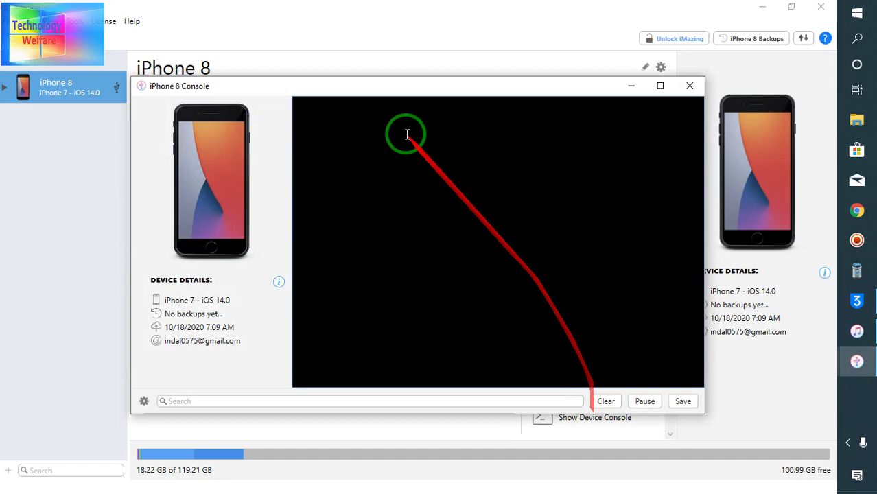
{"action": "left_click_drag", "start_coordinate": [434, 84], "coordinate": [312, 55]}
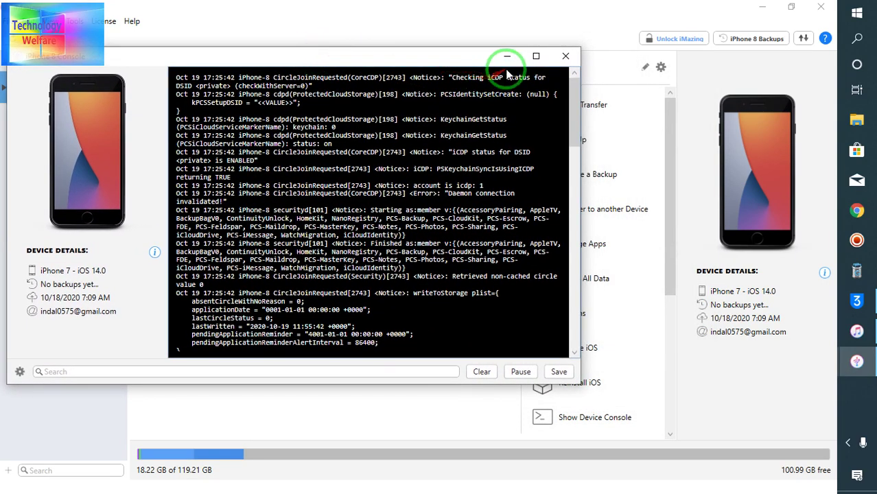
{"action": "left_click", "coordinate": [536, 56]}
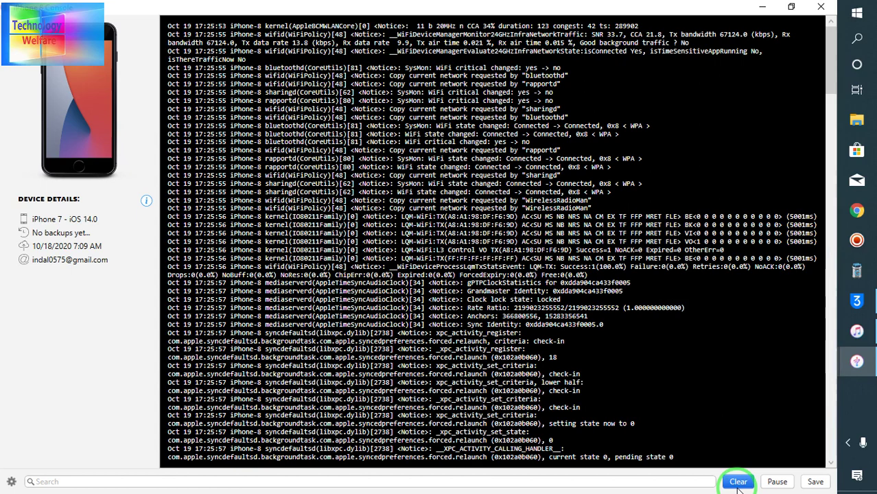
Step: Clear the iPhone 8 console log three times so only fresh messages appear
{"action": "left_click", "coordinate": [738, 483]}
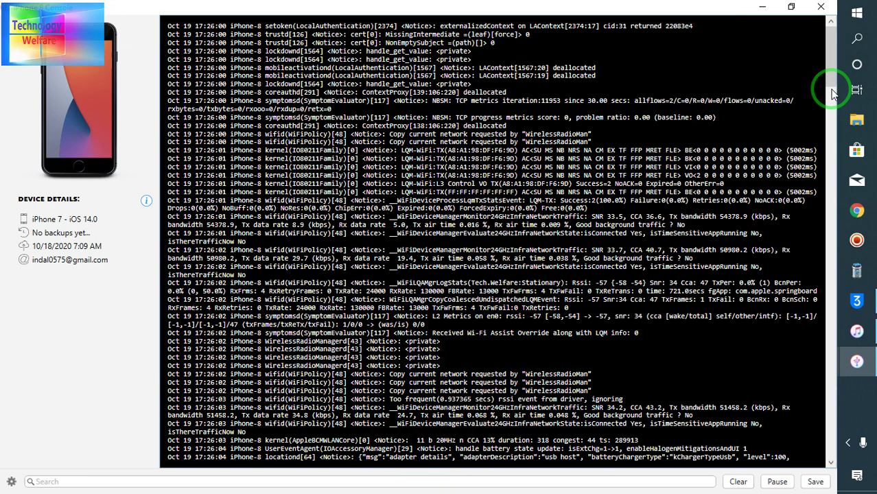
{"action": "left_click", "coordinate": [738, 483]}
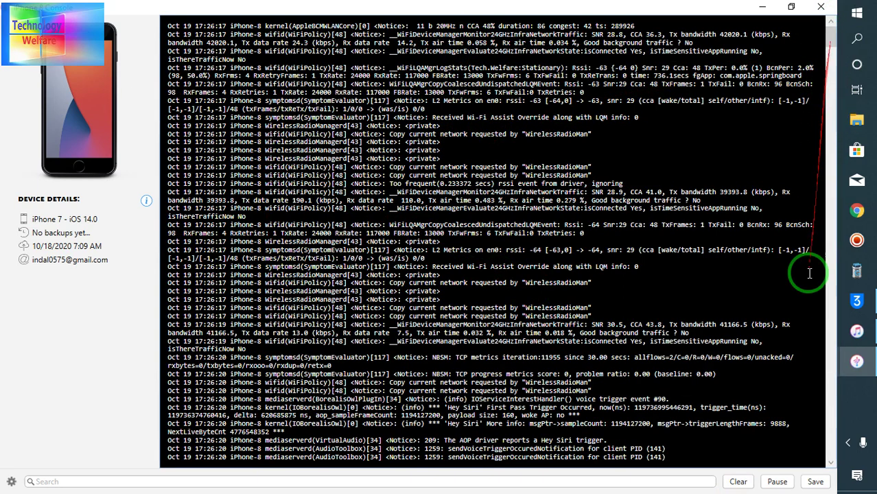
{"action": "left_click", "coordinate": [735, 482]}
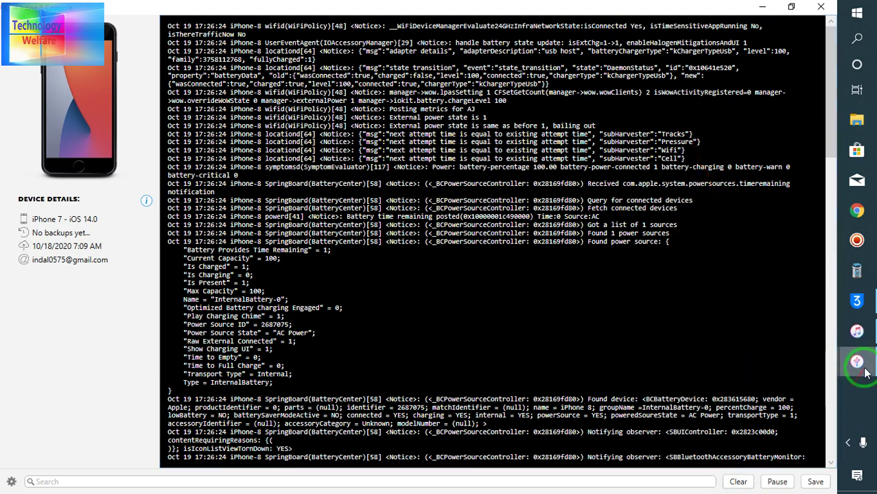
Step: Bring up 3uTools on the Flash & JB Easy Flash firmware list
{"action": "left_click", "coordinate": [858, 305]}
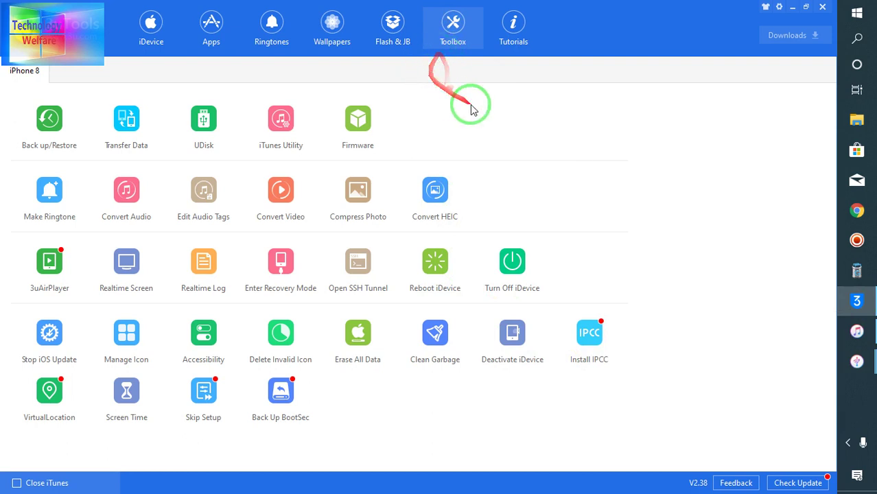
{"action": "left_click", "coordinate": [390, 31]}
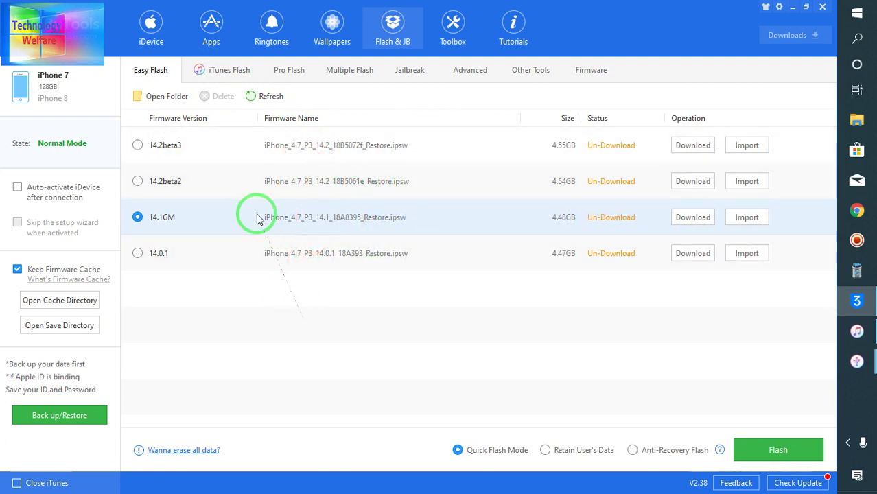
{"action": "left_click", "coordinate": [251, 97]}
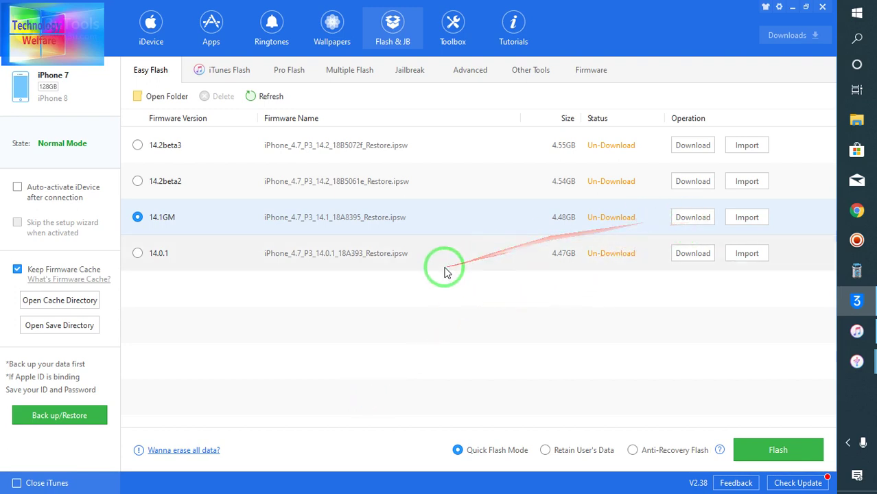
{"action": "left_click", "coordinate": [255, 96]}
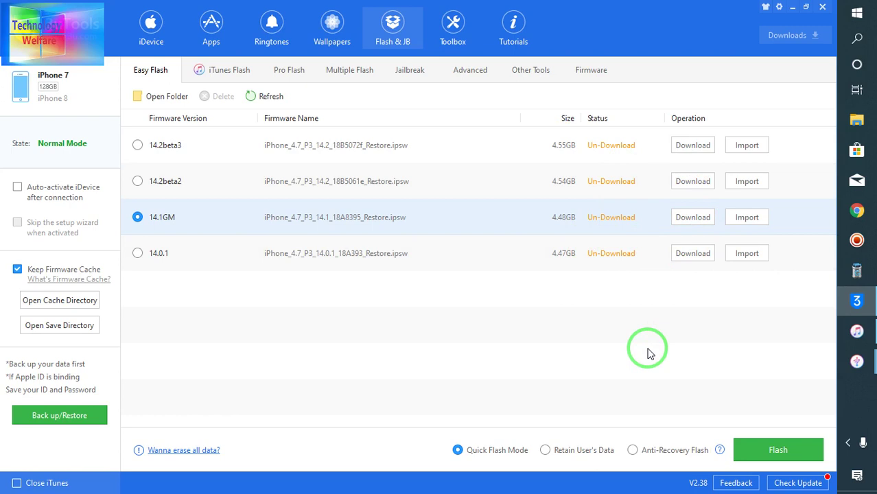
Step: Open the IPSW2020 folder with the 4.54 GB iPhone 14.2 18B5072f restore file beside 3uTools
{"action": "key", "text": "super+e"}
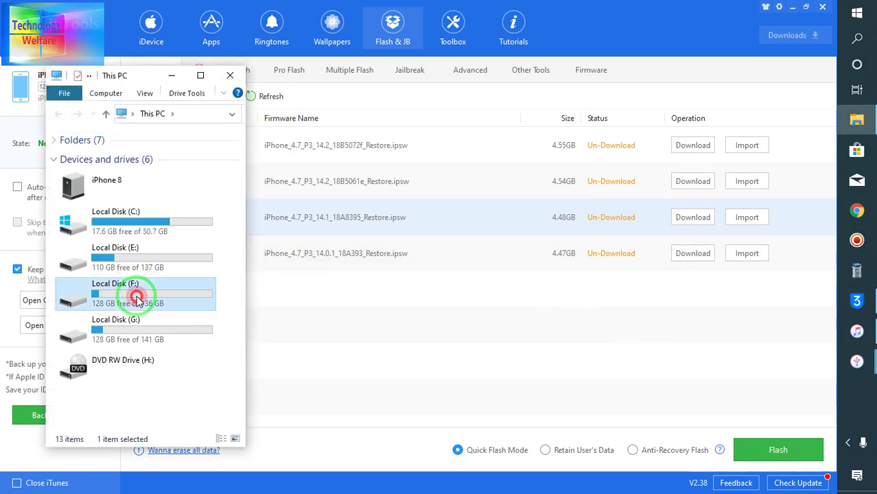
{"action": "double_click", "coordinate": [137, 287]}
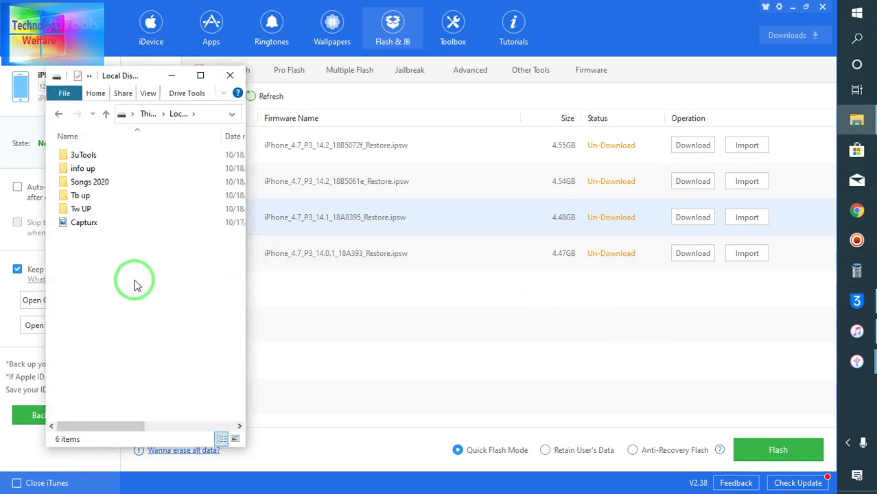
{"action": "left_click", "coordinate": [58, 115]}
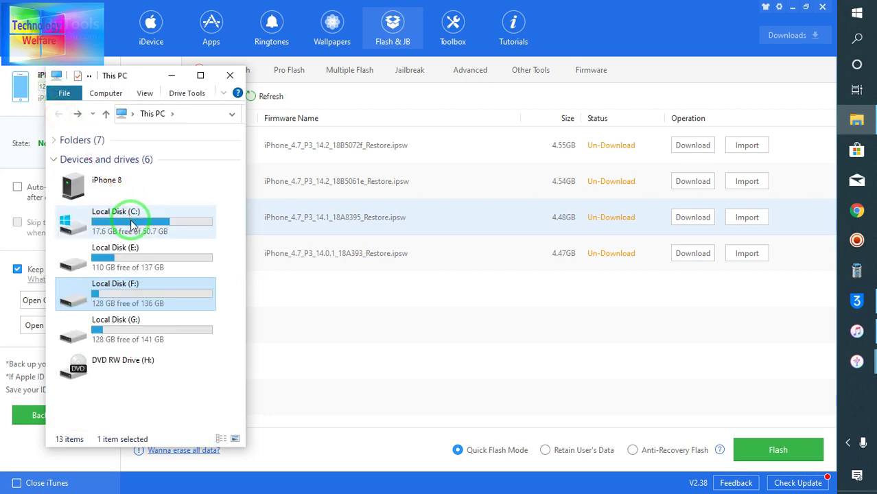
{"action": "double_click", "coordinate": [143, 330]}
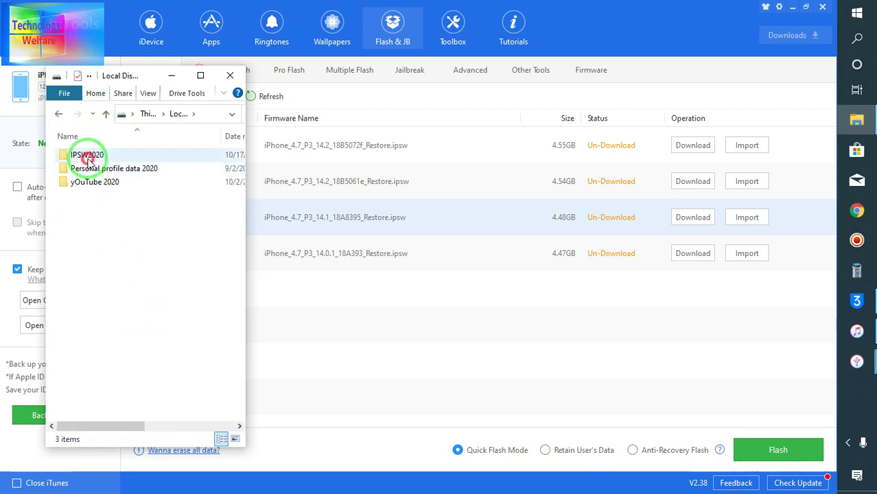
{"action": "double_click", "coordinate": [88, 160]}
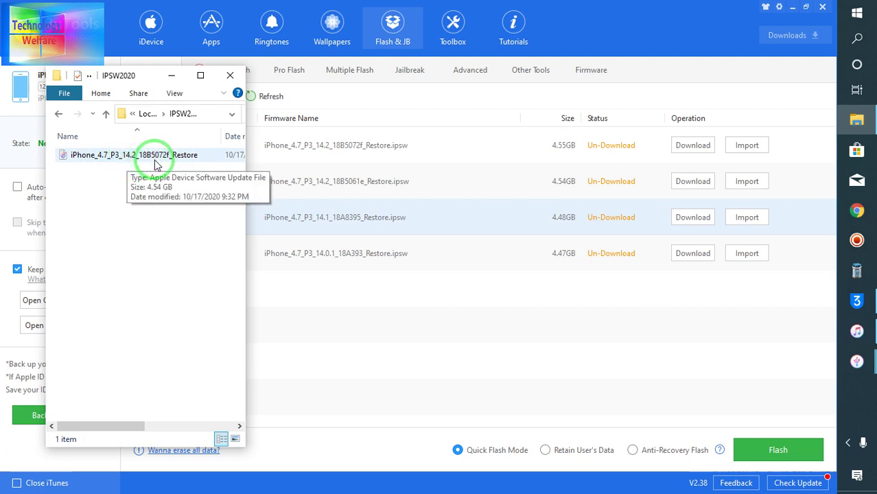
{"action": "left_click_drag", "start_coordinate": [163, 163], "coordinate": [338, 159]}
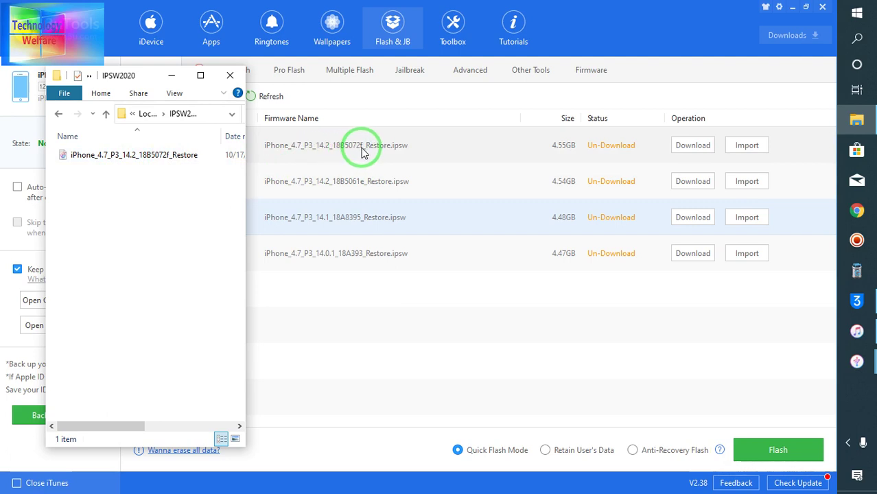
Step: Import the iPhone_4.7_P3_14.2_18B5072f_Restore file from G:\IPSW2020 into the 14.2beta3 row
{"action": "left_click", "coordinate": [745, 148]}
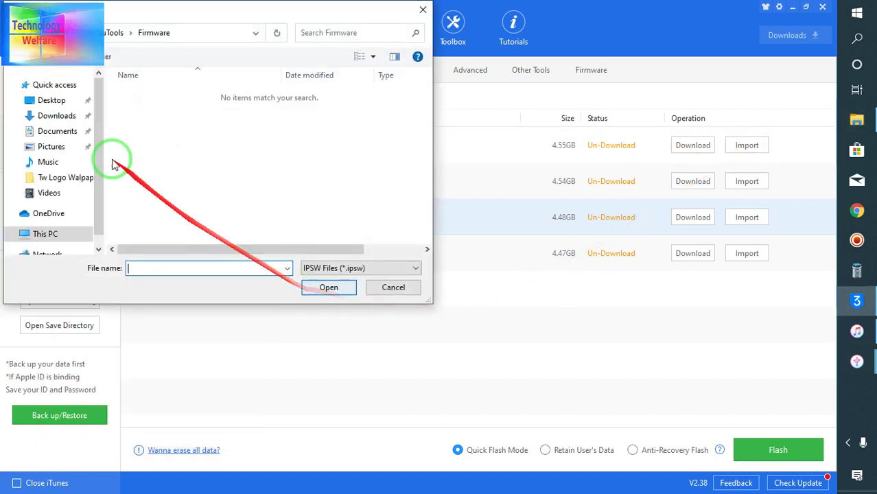
{"action": "mouse_move", "coordinate": [54, 172]}
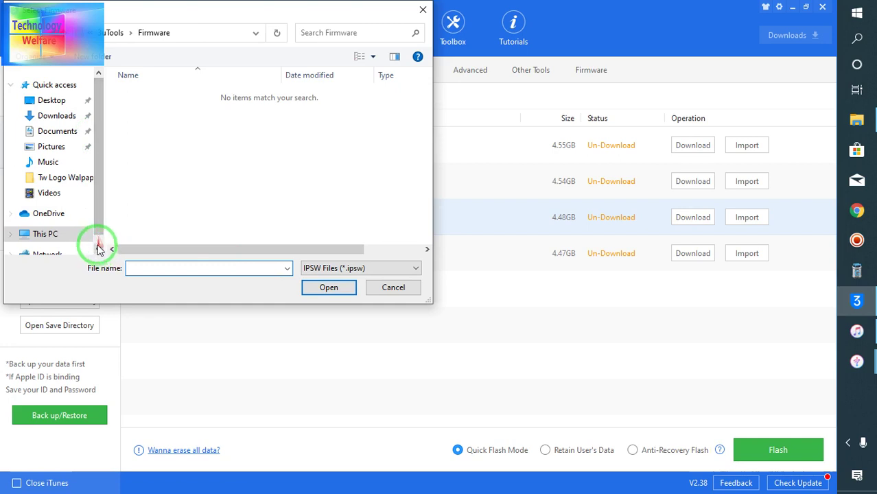
{"action": "scroll", "coordinate": [98, 239], "scroll_direction": "down", "scroll_amount": 1}
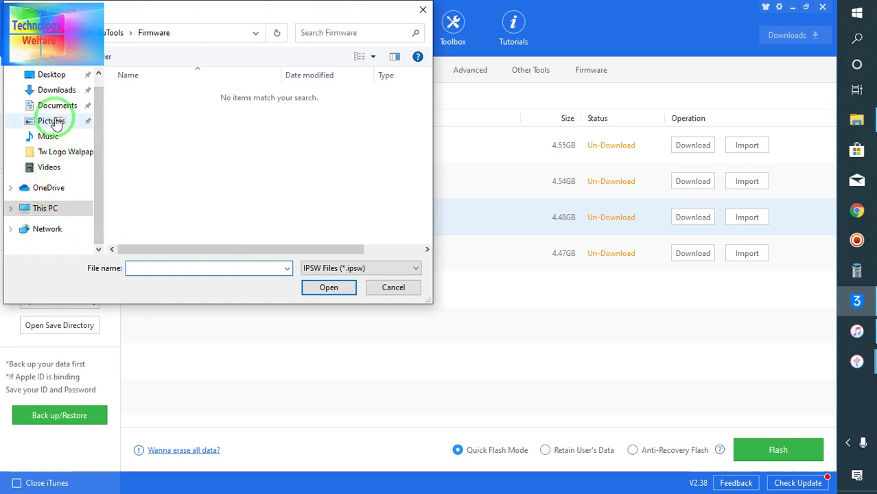
{"action": "left_click", "coordinate": [57, 211]}
{"action": "scroll", "coordinate": [385, 172], "scroll_direction": "down", "scroll_amount": 5}
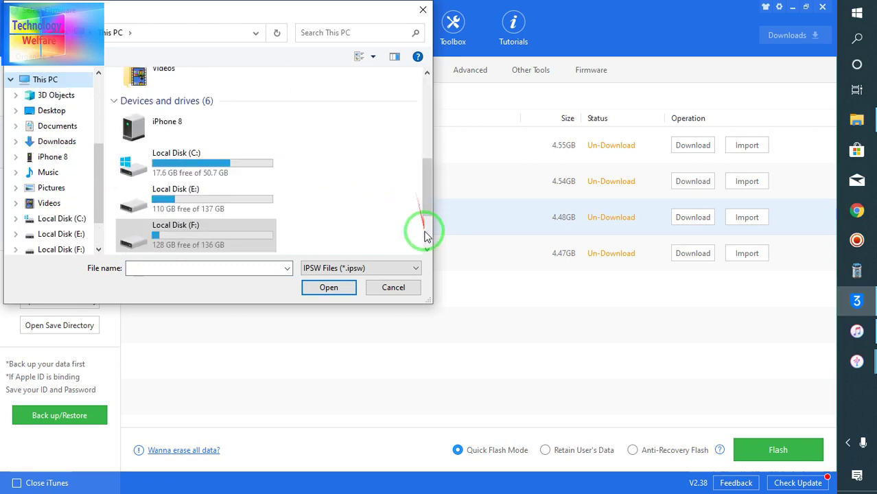
{"action": "scroll", "coordinate": [426, 241], "scroll_direction": "down", "scroll_amount": 2}
{"action": "double_click", "coordinate": [219, 201]}
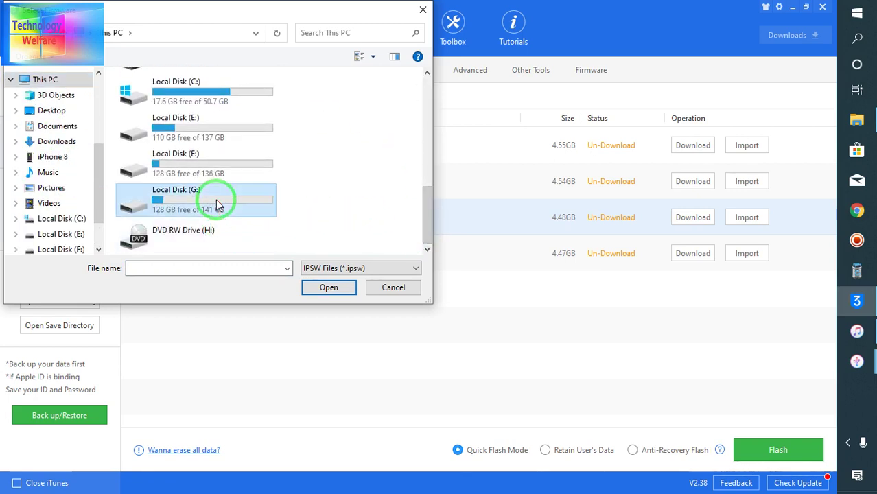
{"action": "double_click", "coordinate": [166, 94]}
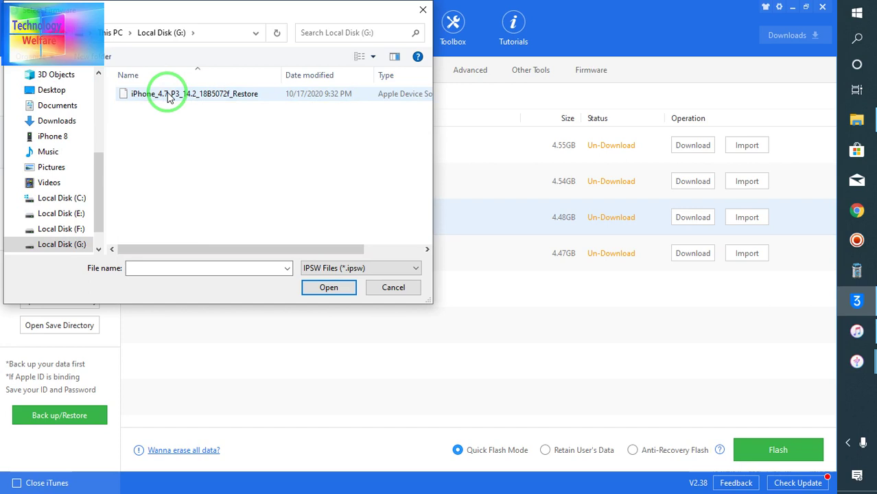
{"action": "double_click", "coordinate": [170, 97]}
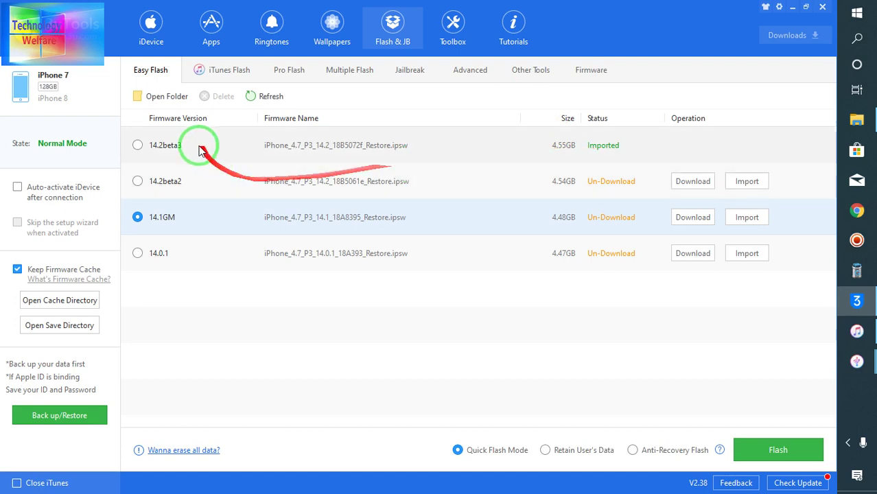
Step: Select the imported 14.2beta3 firmware for flashing instead of 14.1GM
{"action": "left_click", "coordinate": [139, 151]}
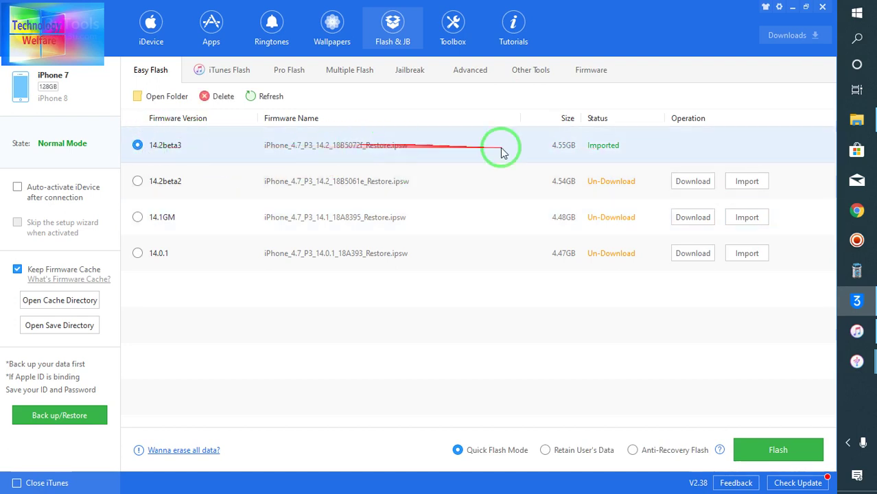